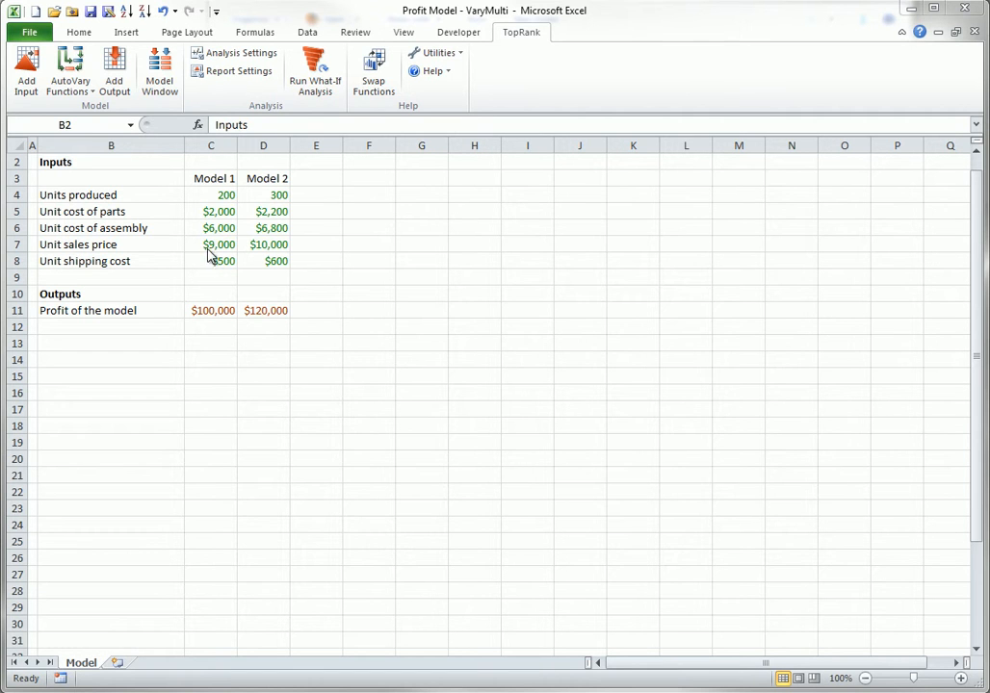
Add AutoVary functions to the model, replacing the input values that affect the profit outputs.
left_click(87, 84)
left_click(93, 85)
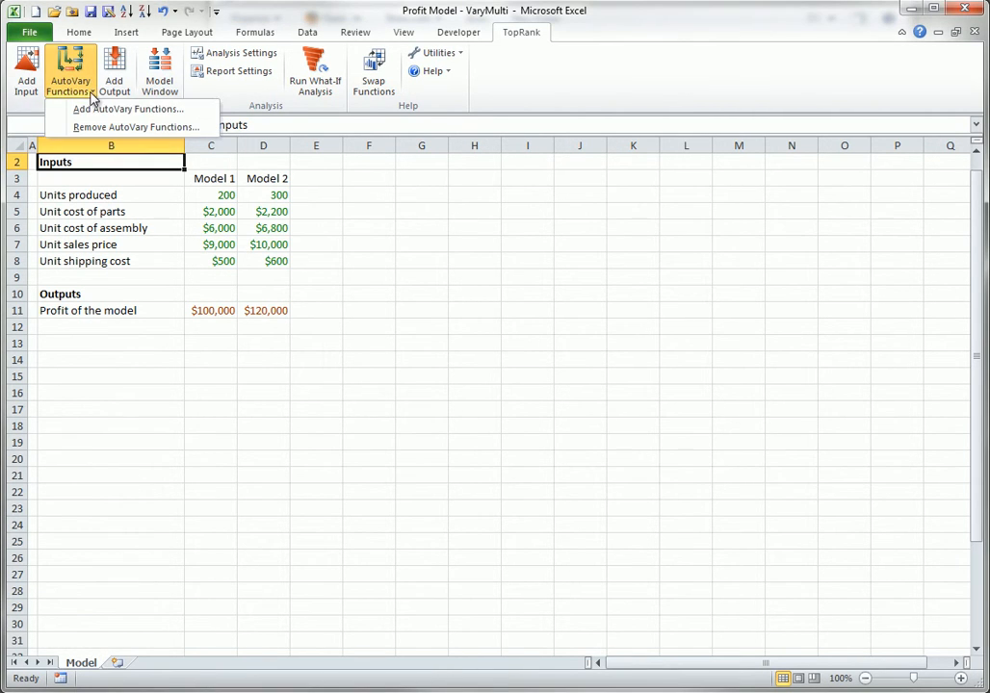
left_click(83, 107)
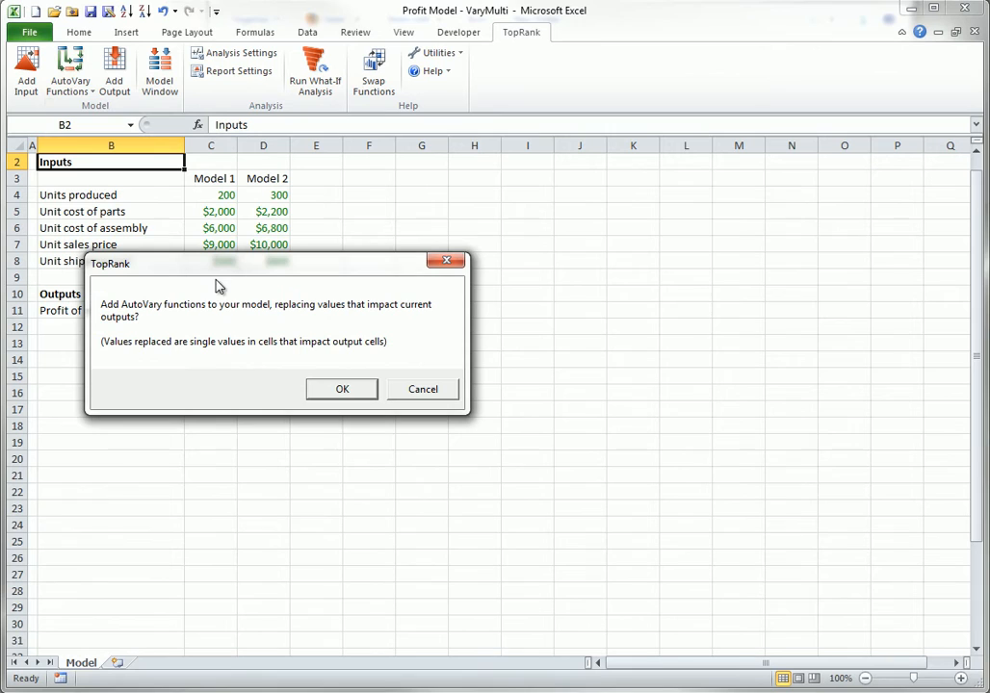
left_click(337, 390)
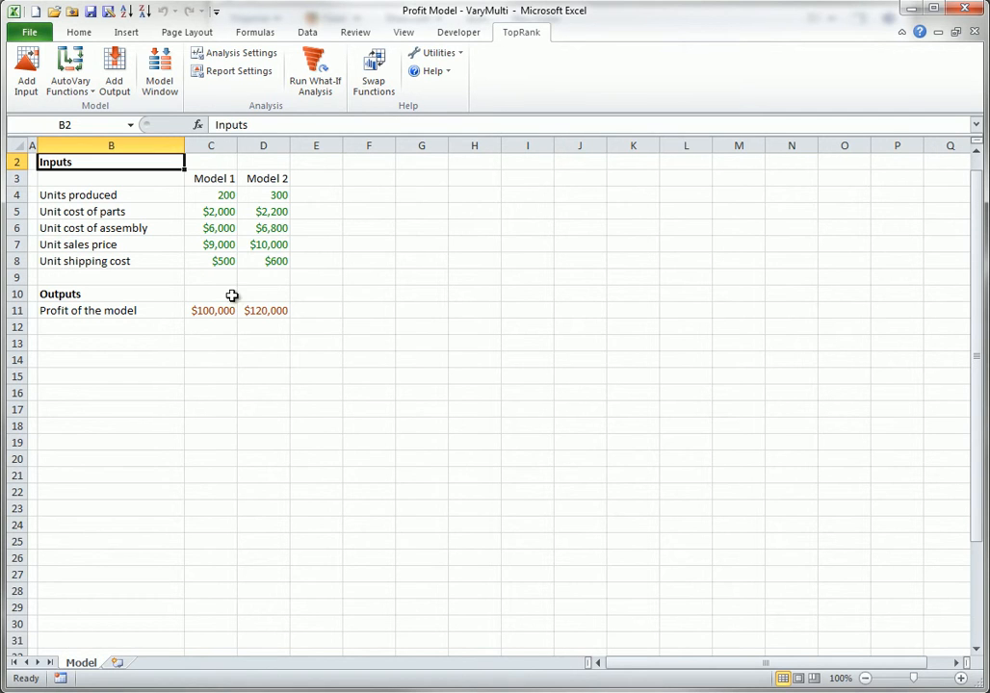
In the Model Window, mark the five Model 1 inputs (C4 to C8) as Multi-Way and apply the change.
left_click(227, 194)
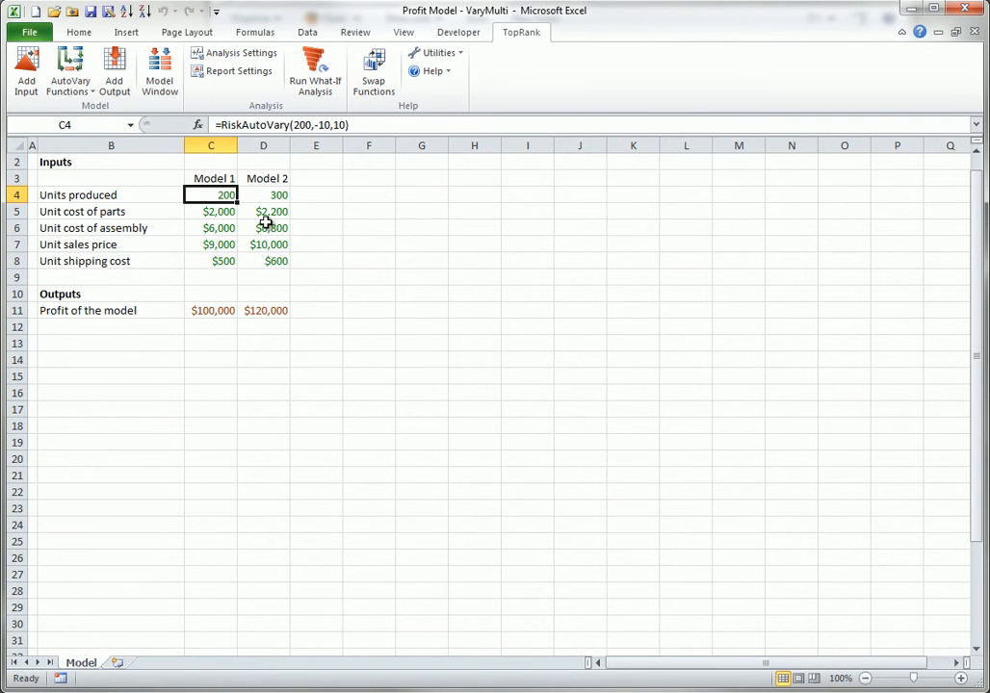
left_click(266, 226)
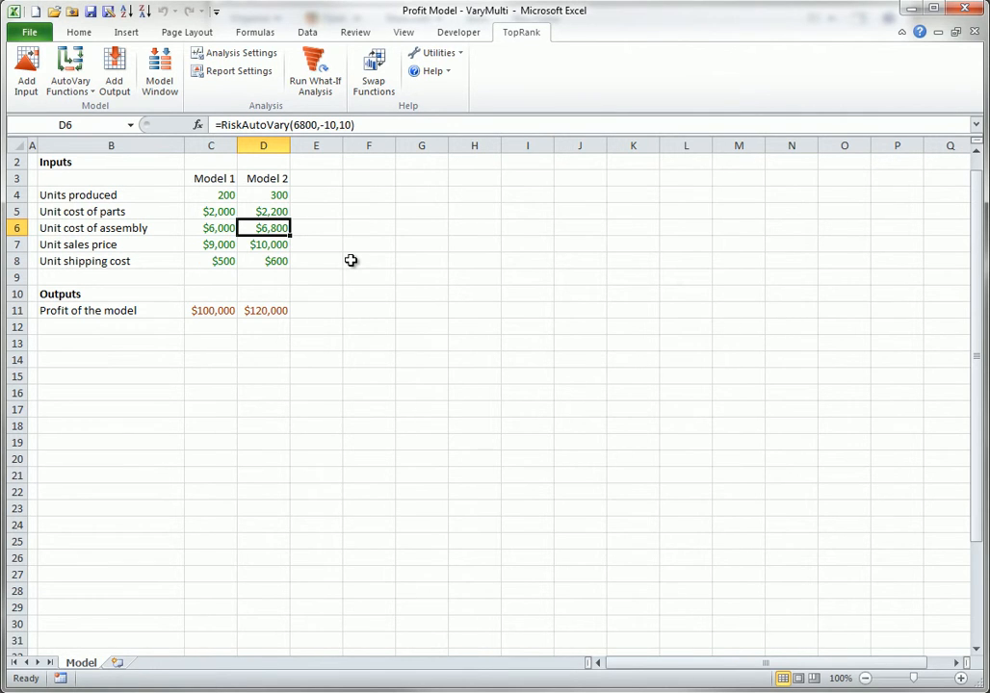
left_click(163, 70)
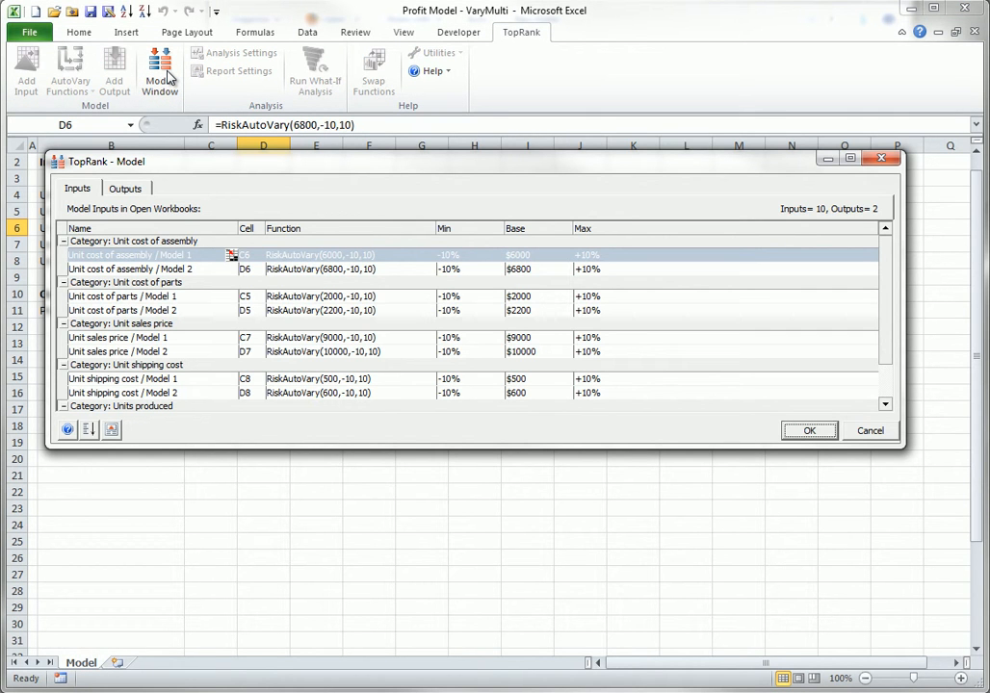
left_click(180, 255)
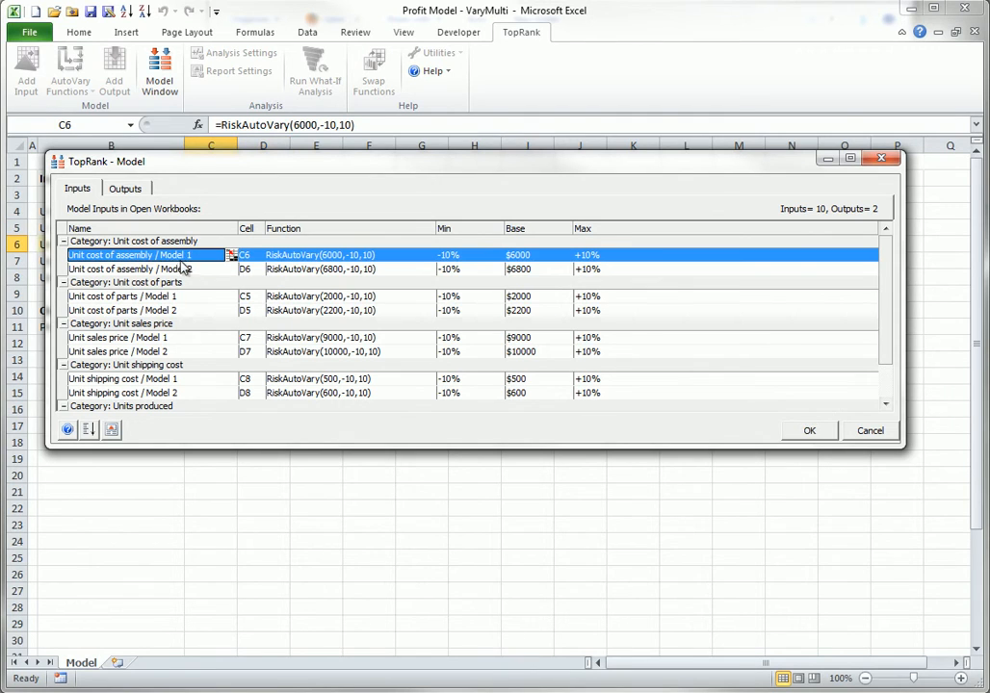
left_click(171, 296, "ctrl")
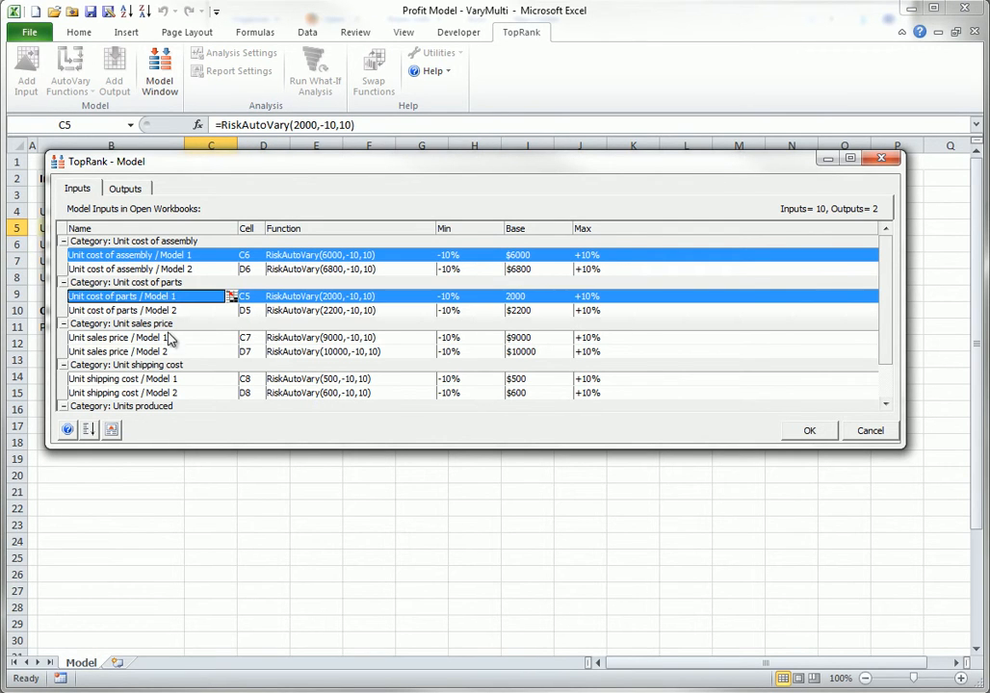
left_click(168, 338, "ctrl")
left_click(170, 379, "ctrl")
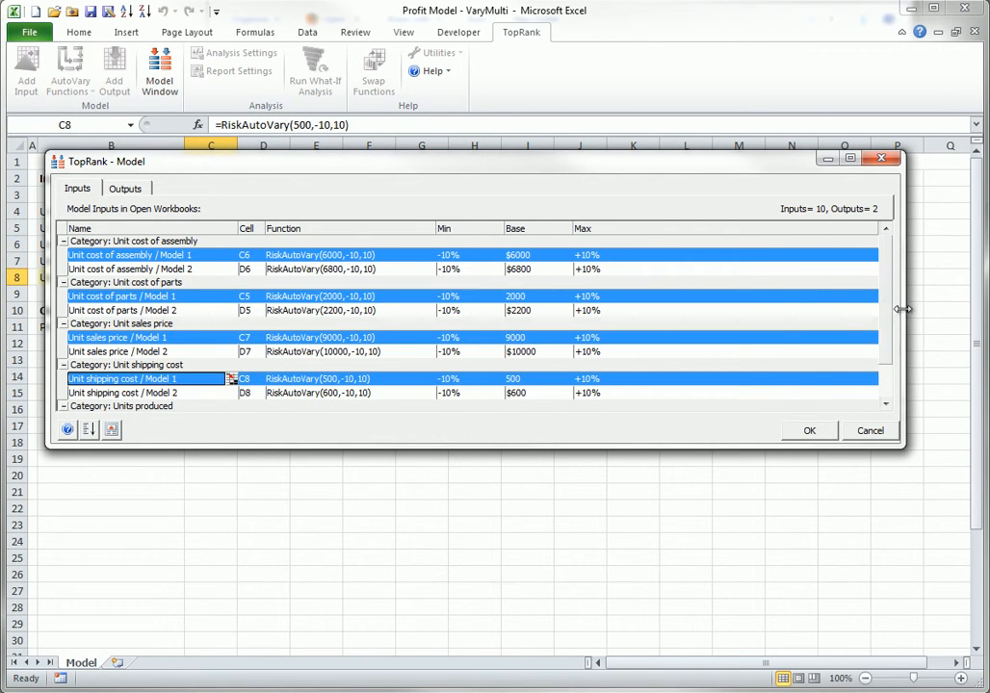
scroll(884, 400, "down", 1)
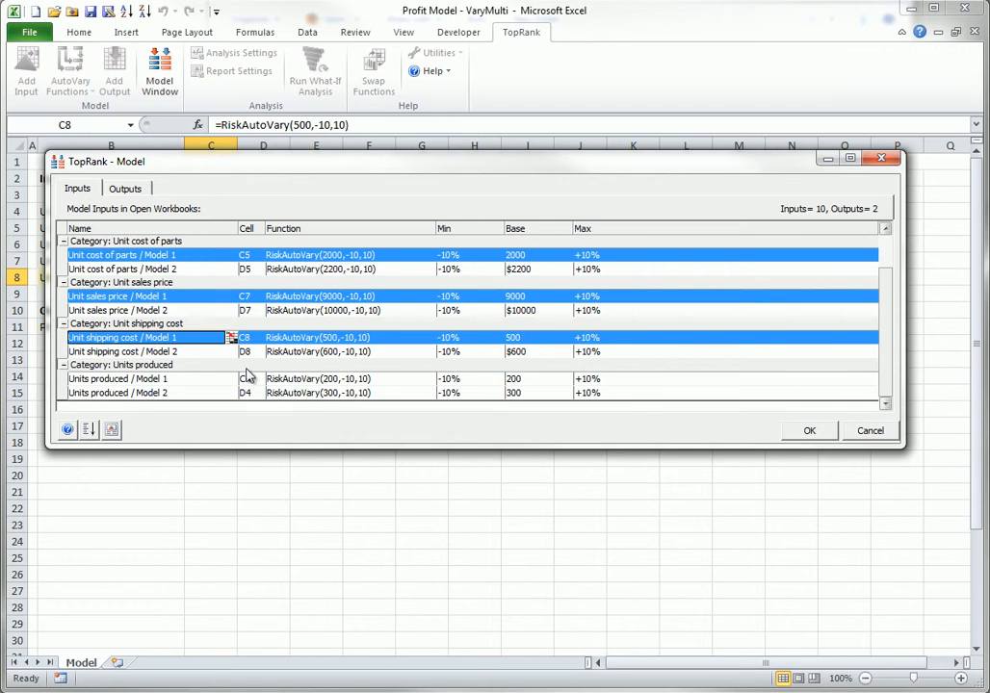
left_click(162, 379, "ctrl")
right_click(167, 383)
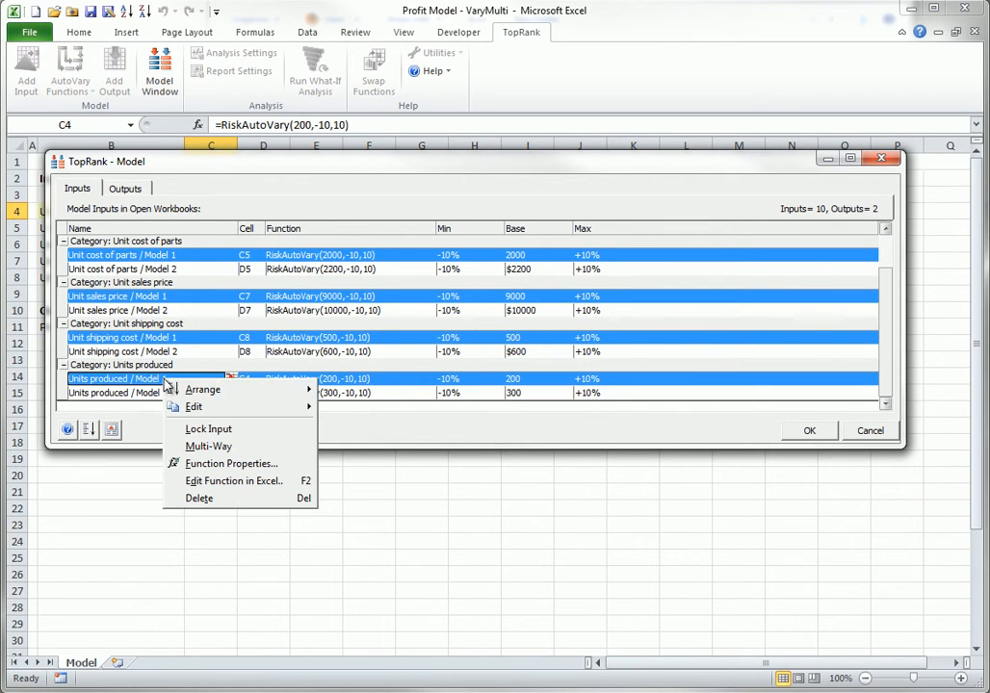
left_click(198, 447)
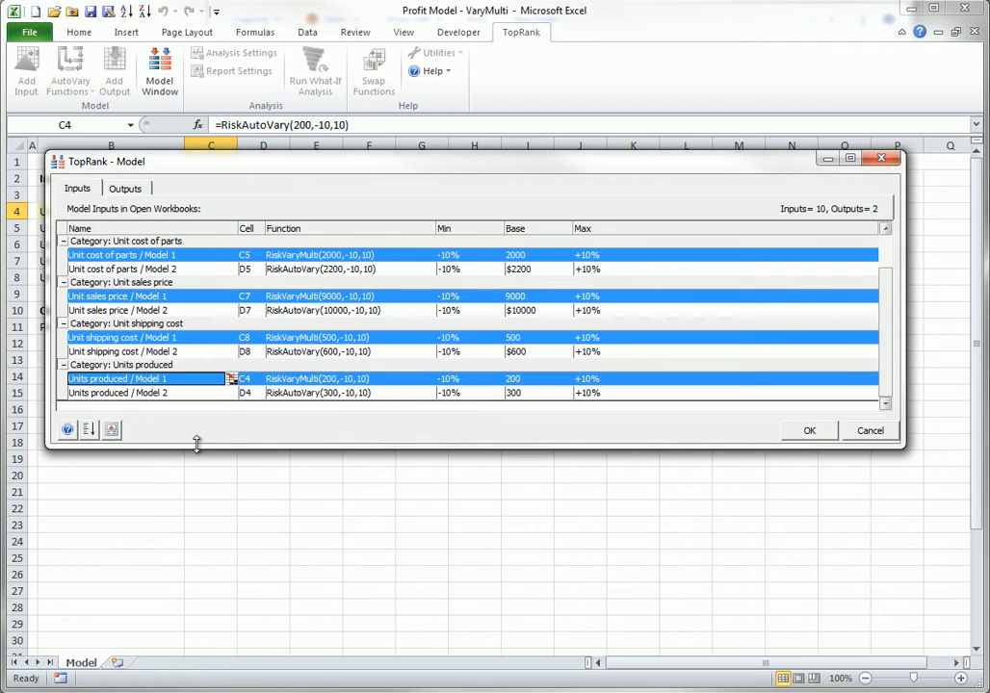
left_click(809, 433)
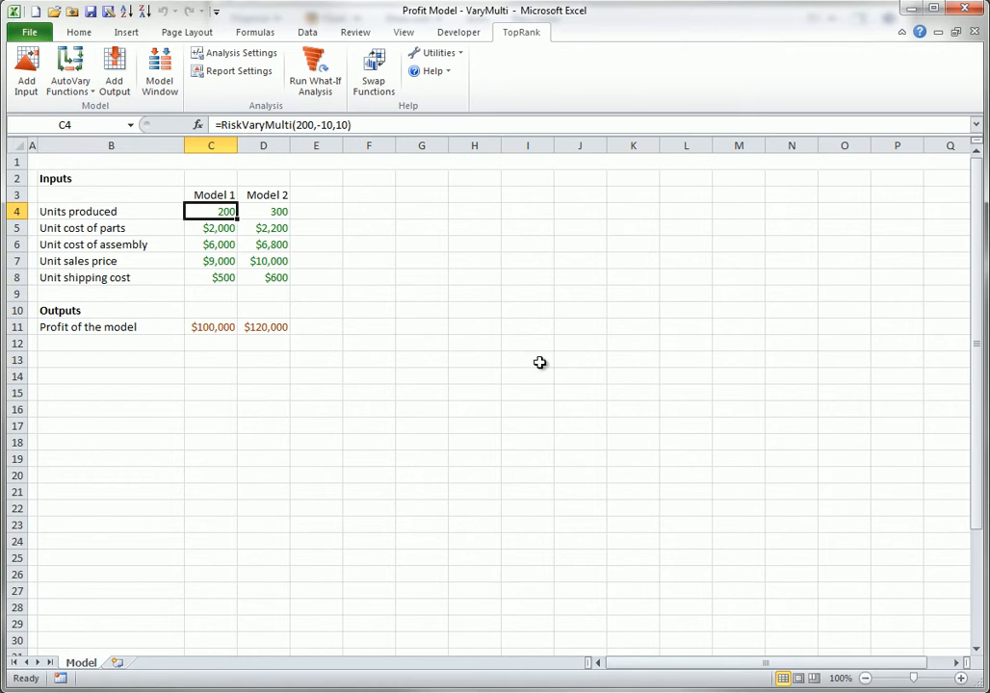
Inspect the RiskVaryMulti formulas in cells C4 and C8 without editing them.
double_click(226, 209)
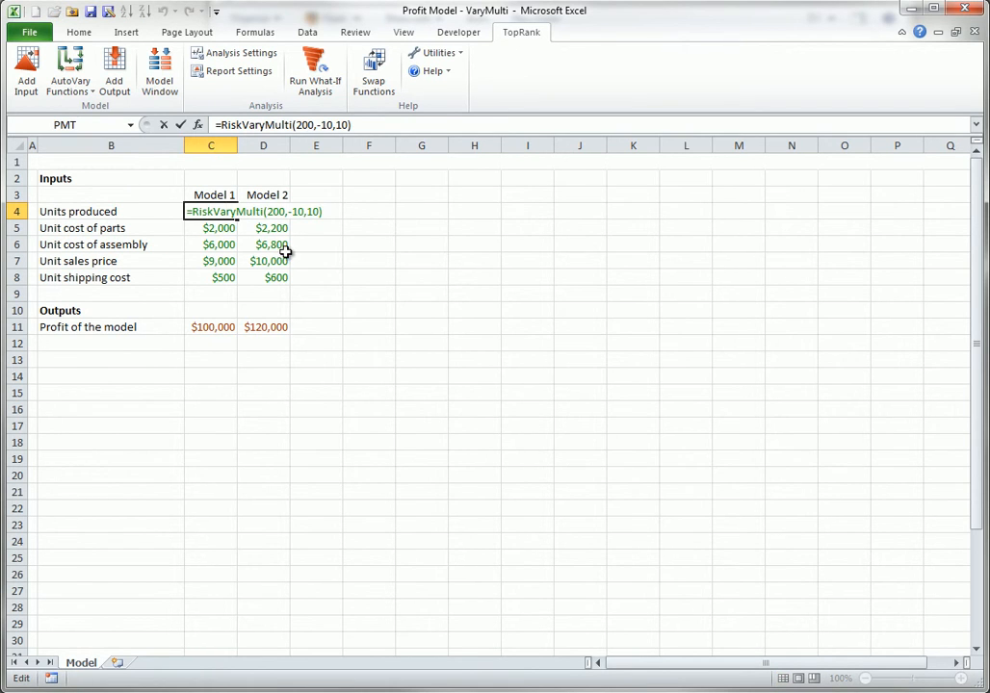
key("Escape")
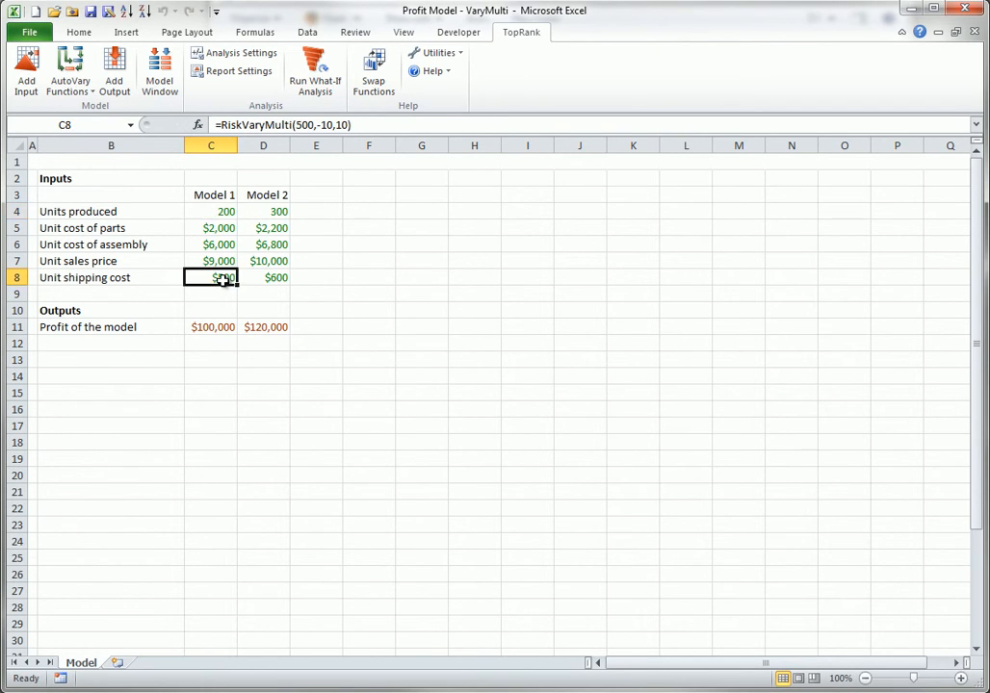
double_click(221, 278)
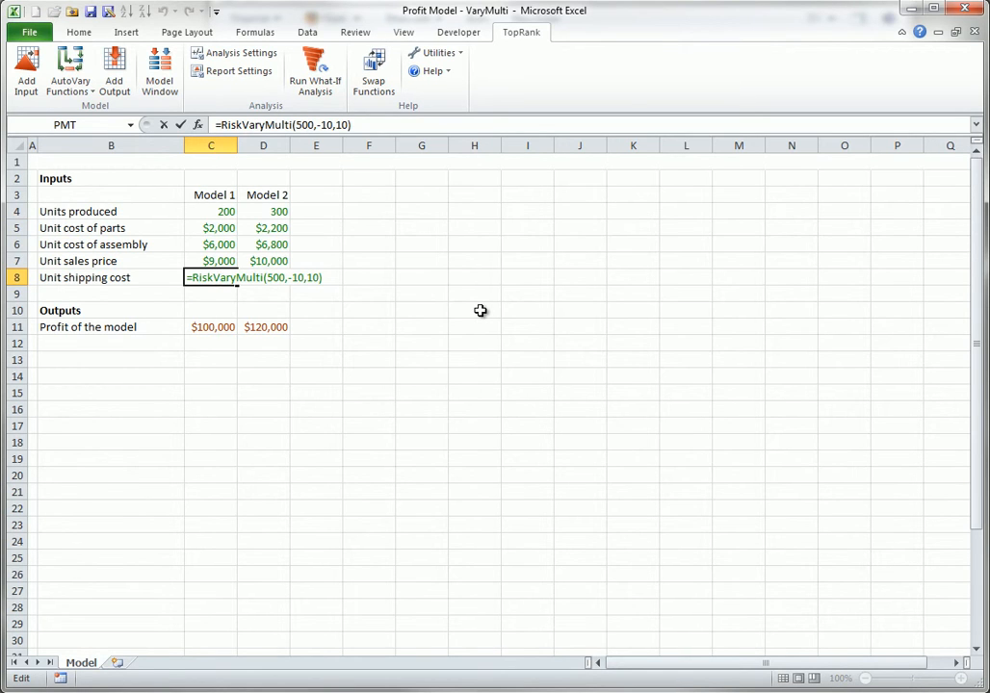
key("Escape")
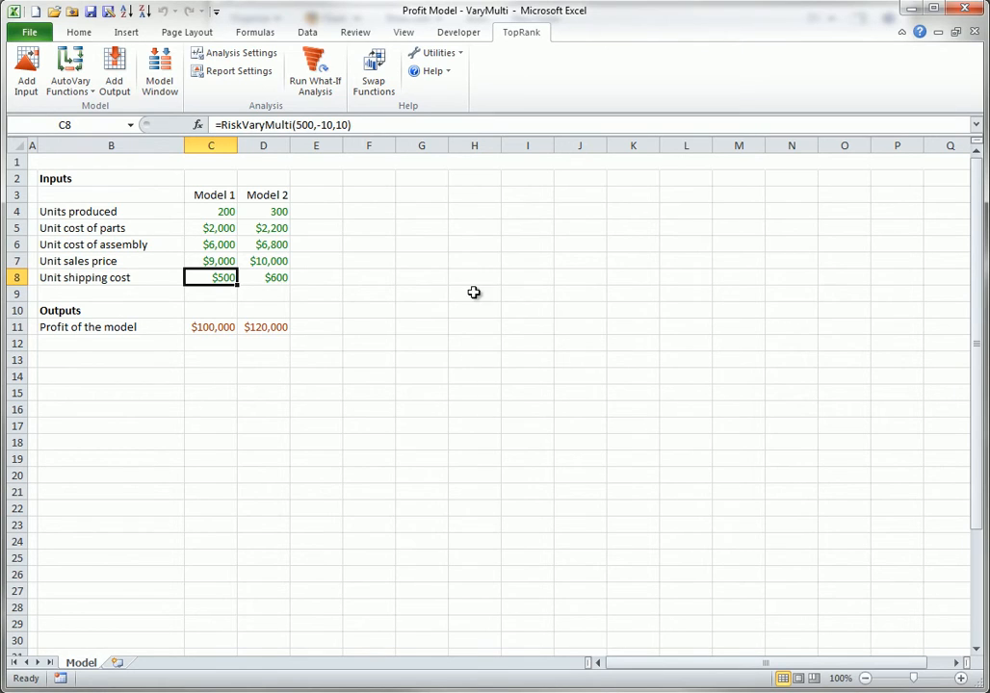
Review the Multi-Way What-If options in Analysis Settings, then run the What-If analysis.
left_click(261, 58)
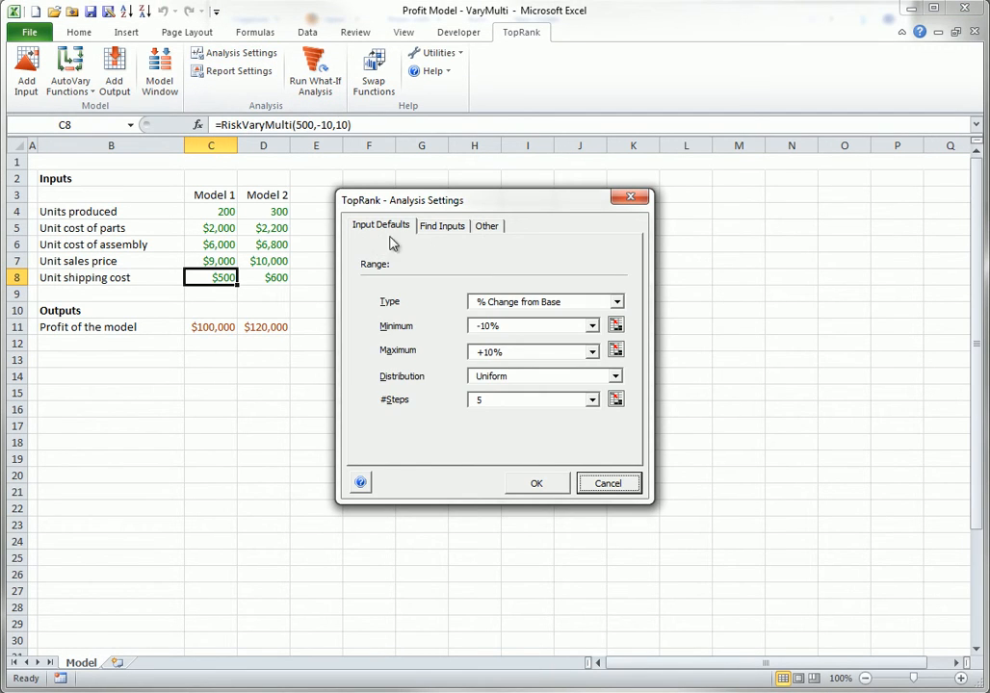
left_click(485, 226)
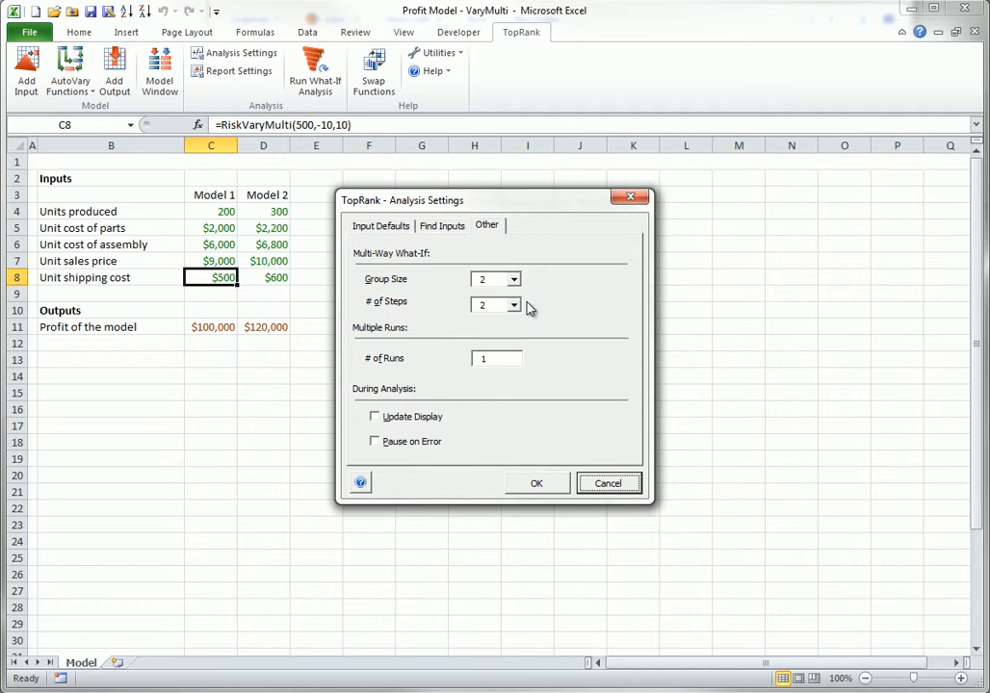
left_click(539, 485)
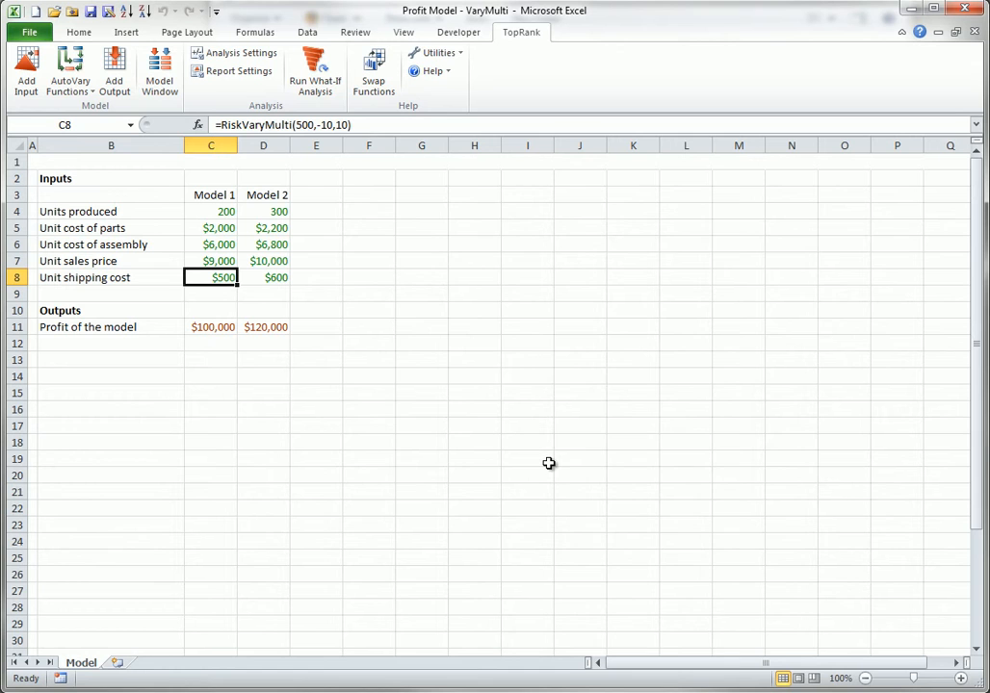
left_click(326, 65)
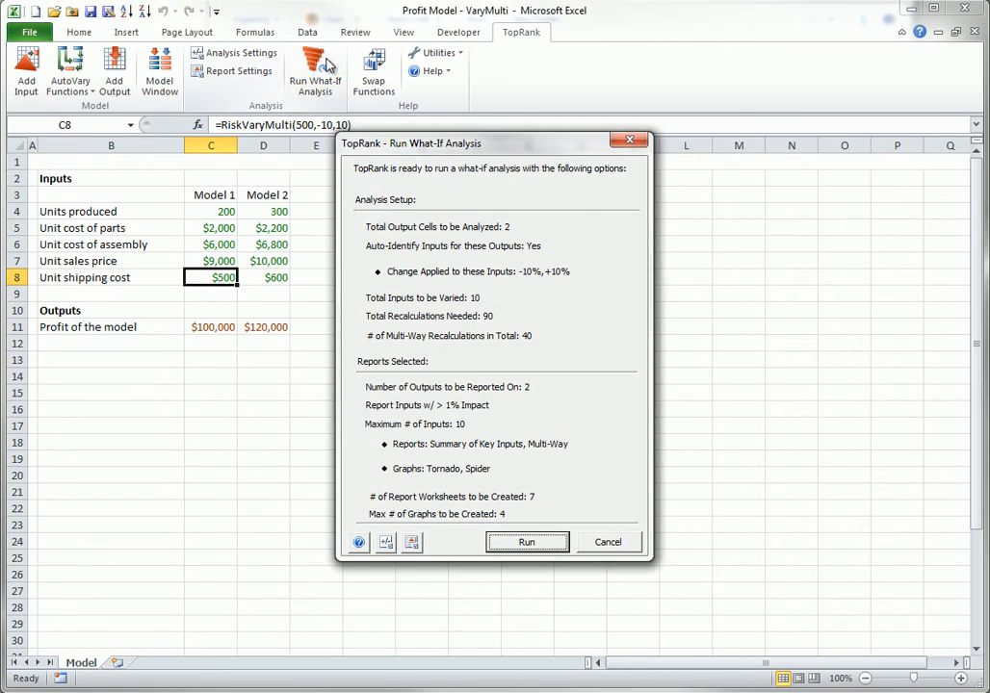
left_click(525, 543)
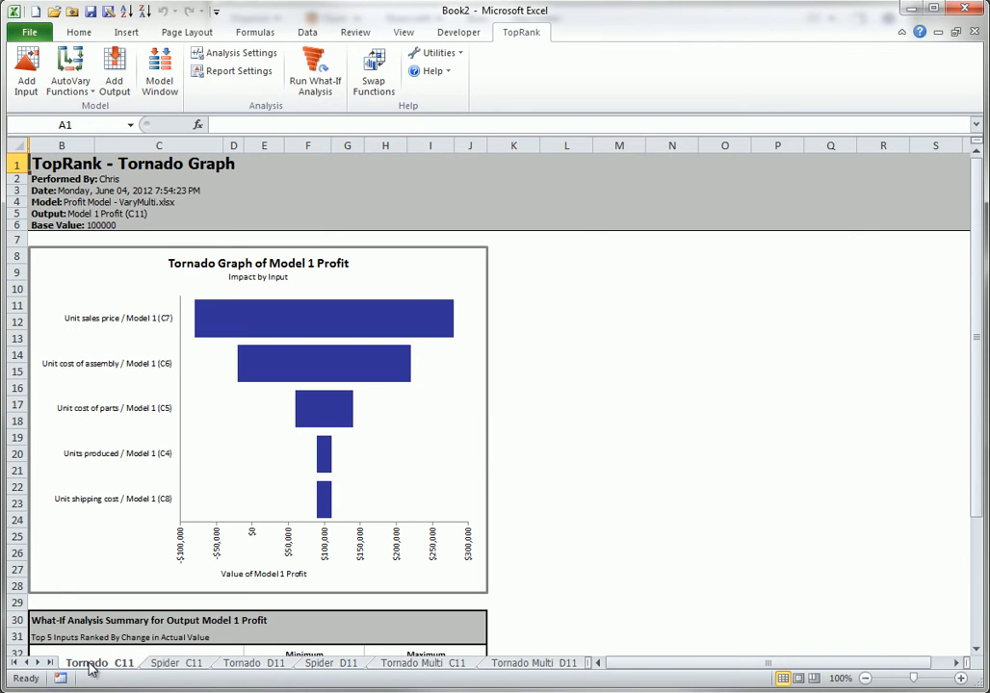
Browse the generated tornado, spider and multi-way report sheets for both models.
left_click(163, 664)
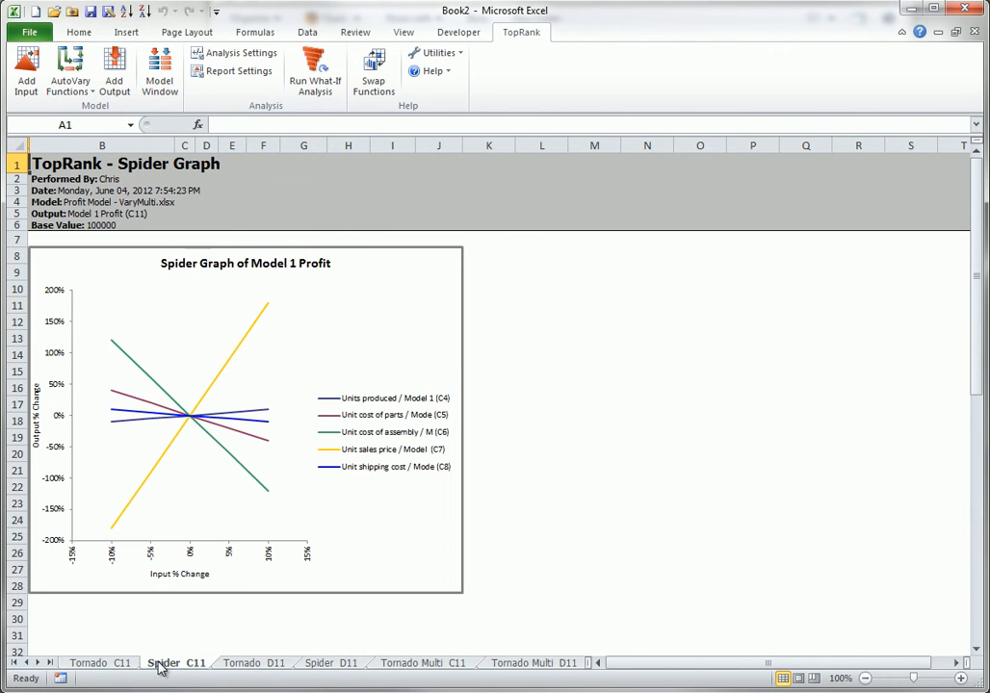
left_click(250, 664)
left_click(313, 667)
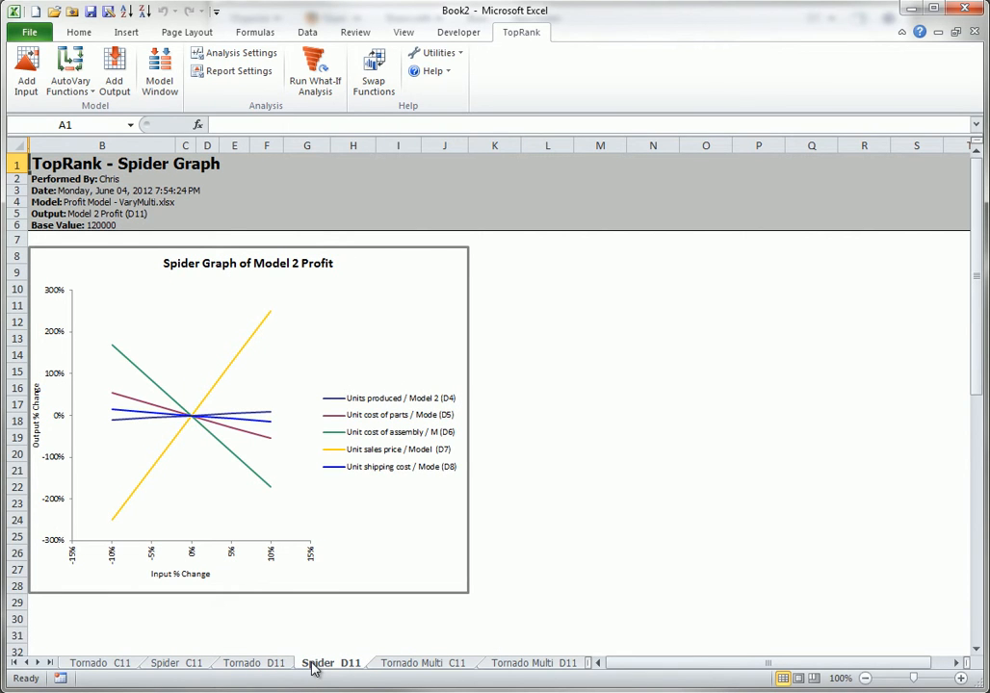
left_click(383, 665)
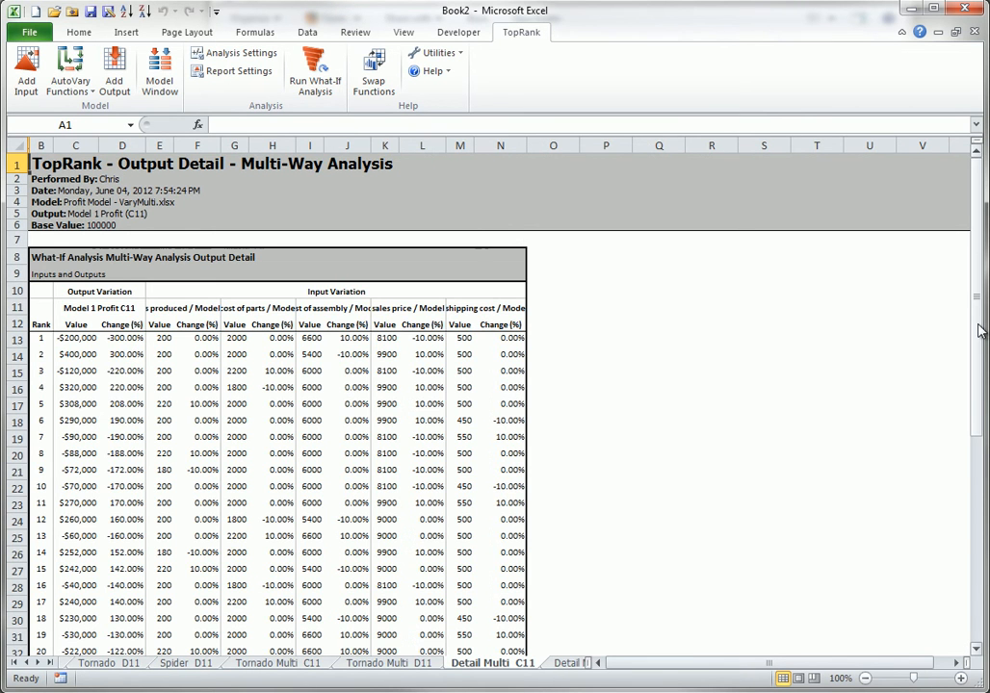
left_click_drag(981, 329, 947, 357)
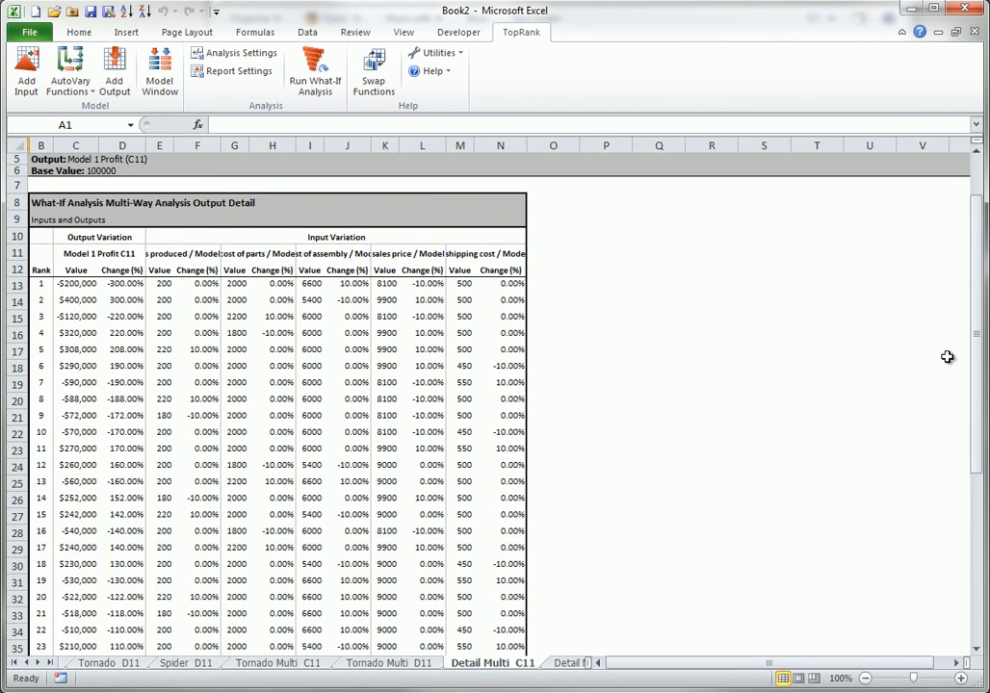